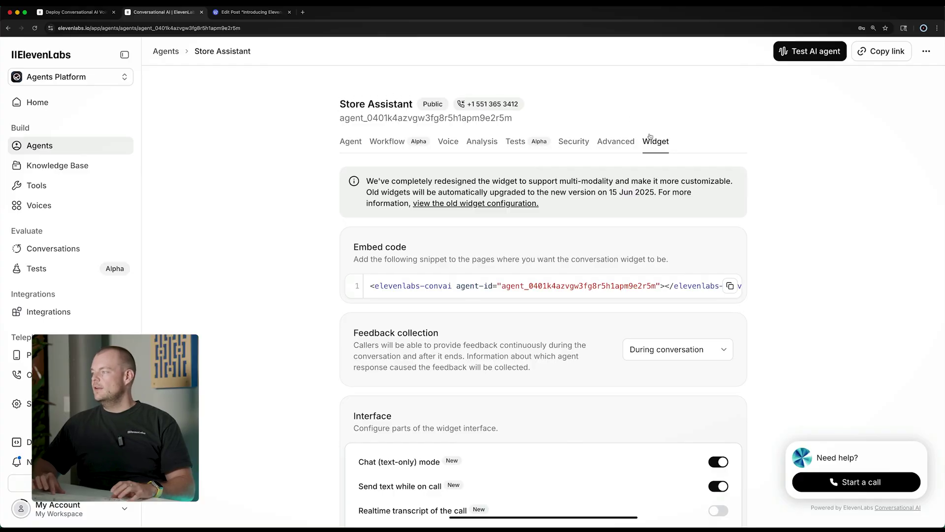
pyautogui.scroll(-1, 715, 154)
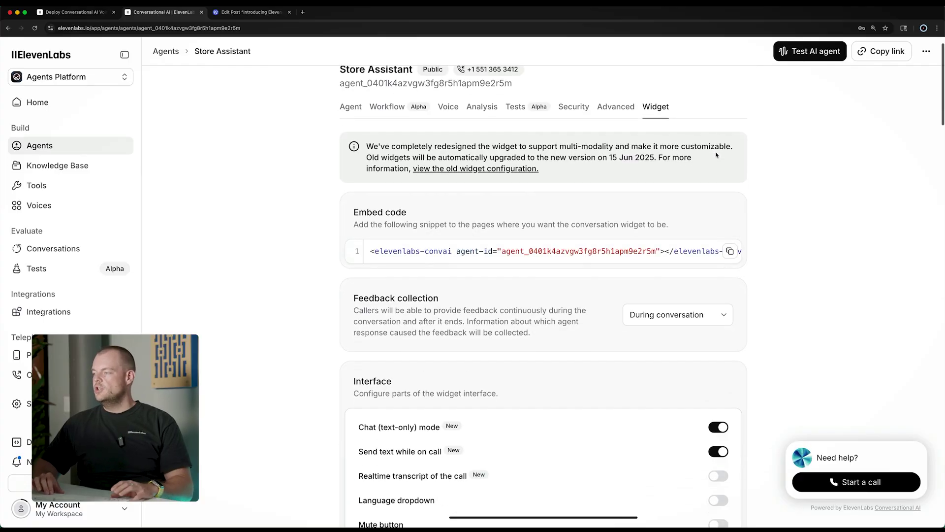
pyautogui.scroll(-1, 723, 213)
pyautogui.scroll(-1, 727, 206)
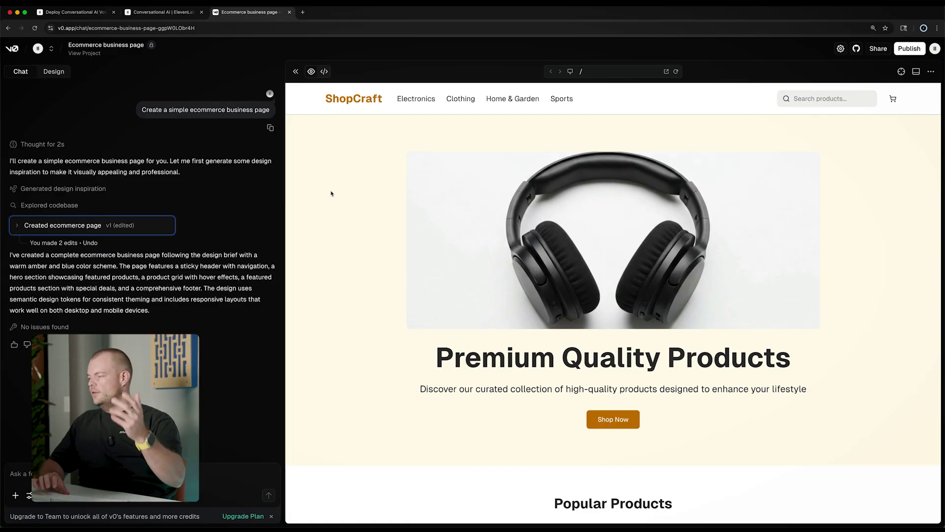
pyautogui.scroll(-5, 355, 298)
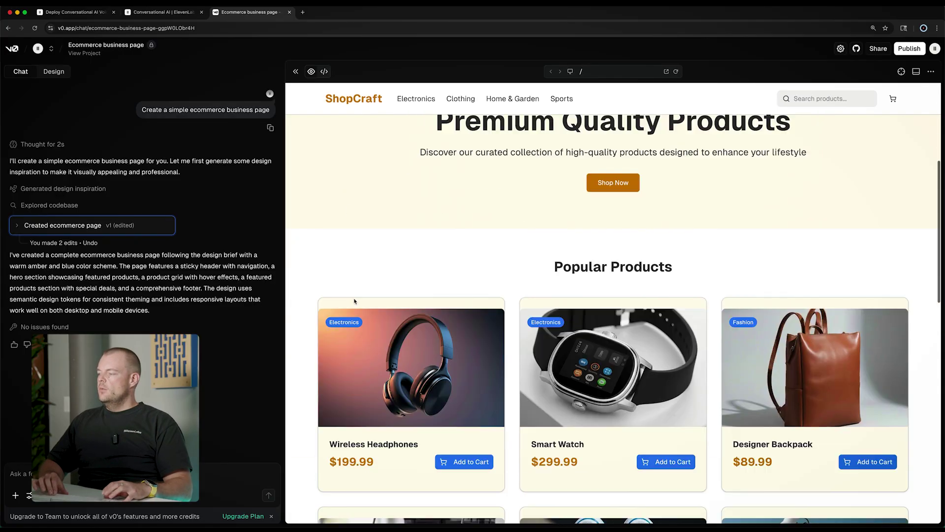
pyautogui.scroll(-2, 355, 298)
pyautogui.scroll(7, 355, 298)
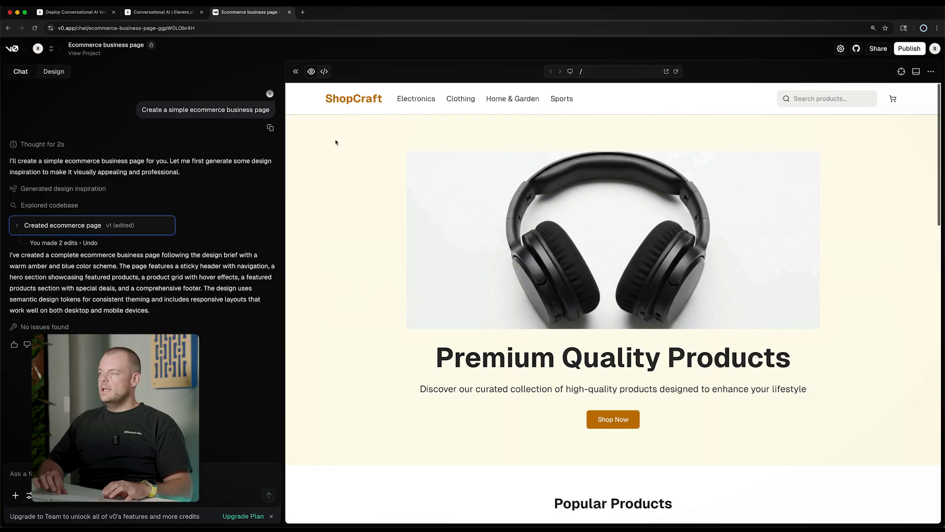
# Step: Show the ShopCraft page's source code in v0, with footer.tsx open
pyautogui.click(323, 72)
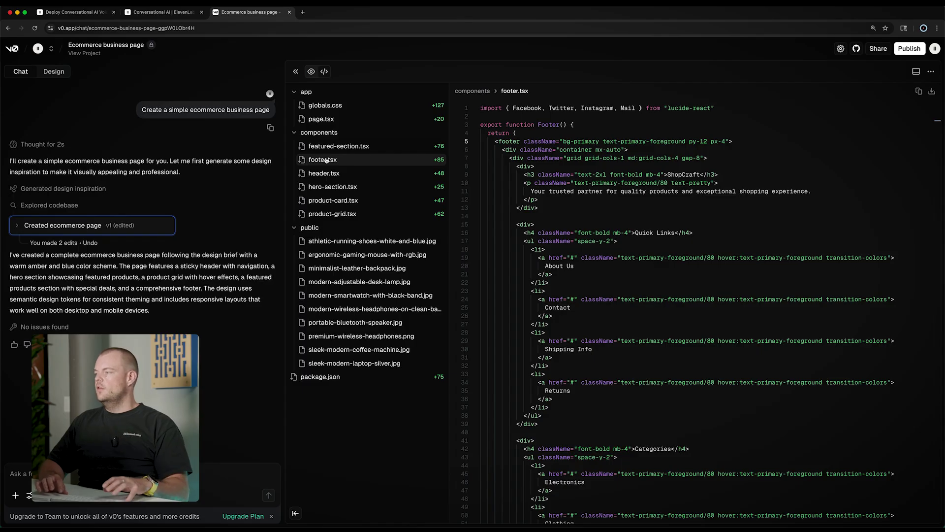
pyautogui.moveTo(665, 222)
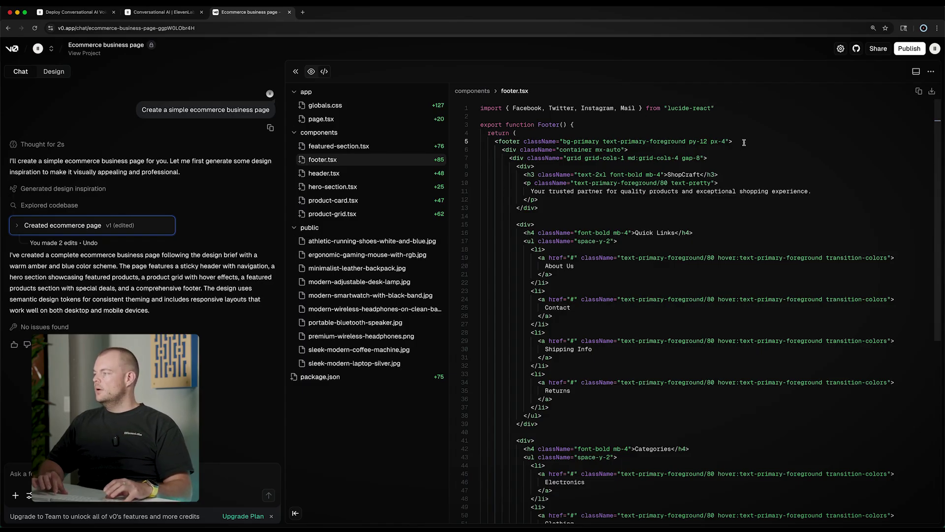
# Step: Paste the ElevenLabs embed snippet after the footer tag in footer.tsx, save, and return to preview
pyautogui.press('Return')
pyautogui.write('<elevenlabs-convai agent-id="agent_0401k4azvgw3fg8r5h1apm9e2r5m"></elevenlabs-convai><script src="https://unpkg.com/@elevenlabs/convai-widget-embed" async type="text/javascript"></script>')
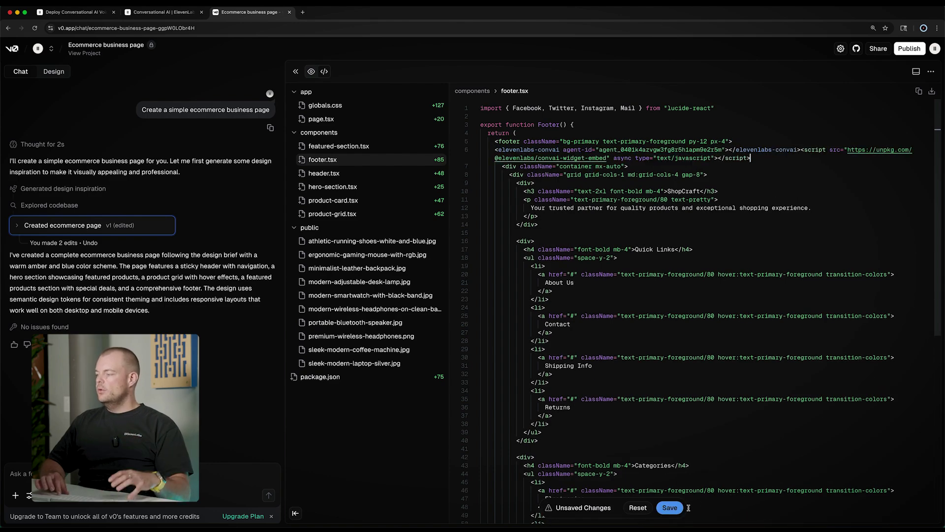
pyautogui.click(670, 507)
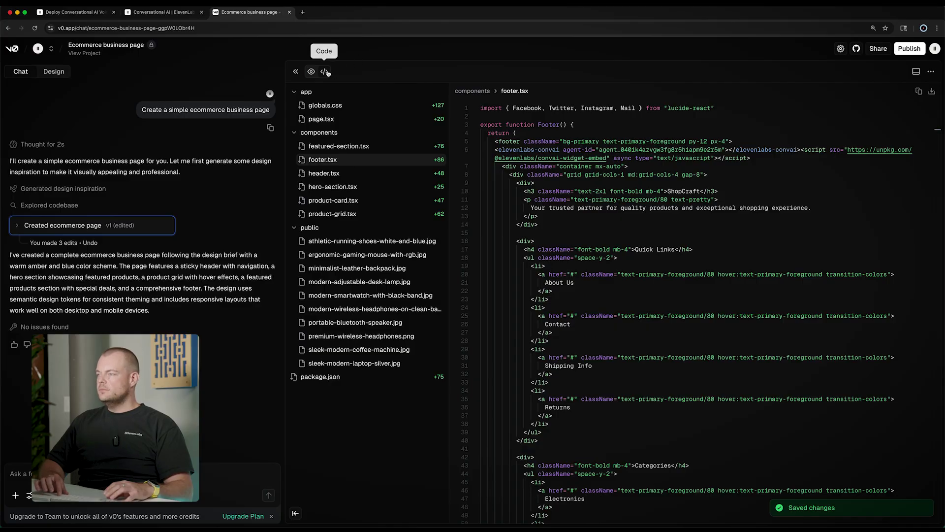
pyautogui.click(311, 71)
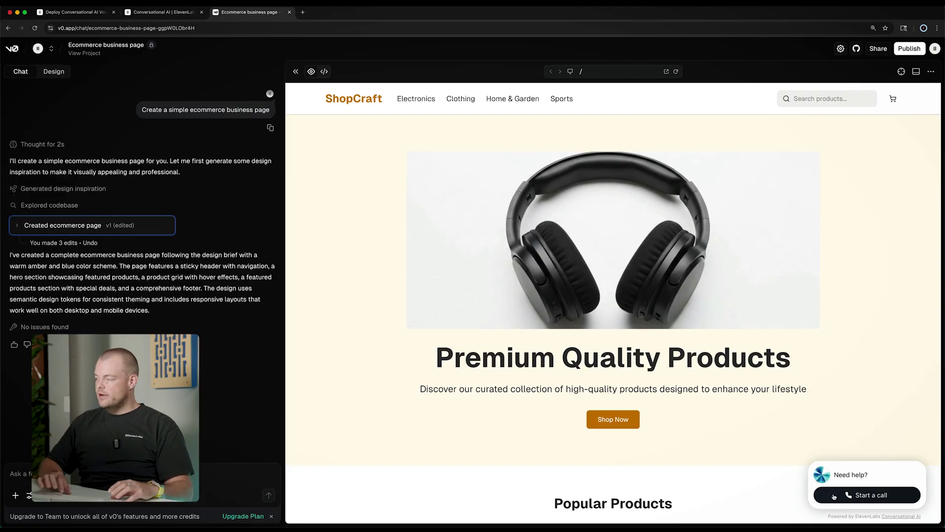
# Step: Start a call from the store's help widget and accept the terms and conditions
pyautogui.click(834, 496)
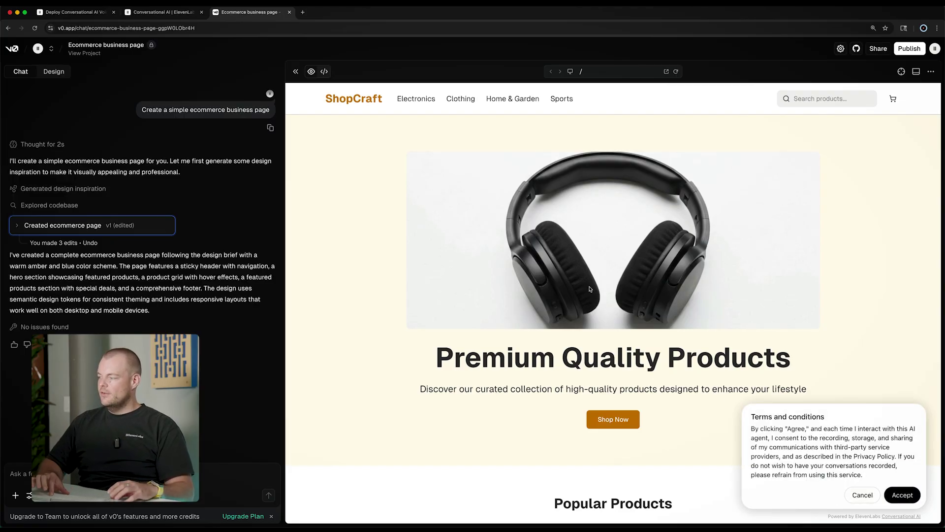
pyautogui.click(897, 494)
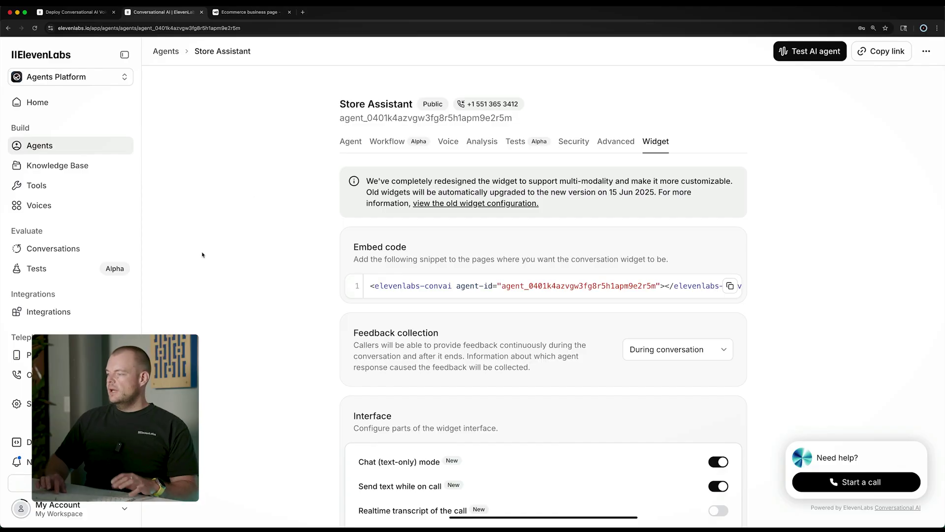
pyautogui.scroll(-3, 258, 332)
pyautogui.scroll(2, 284, 280)
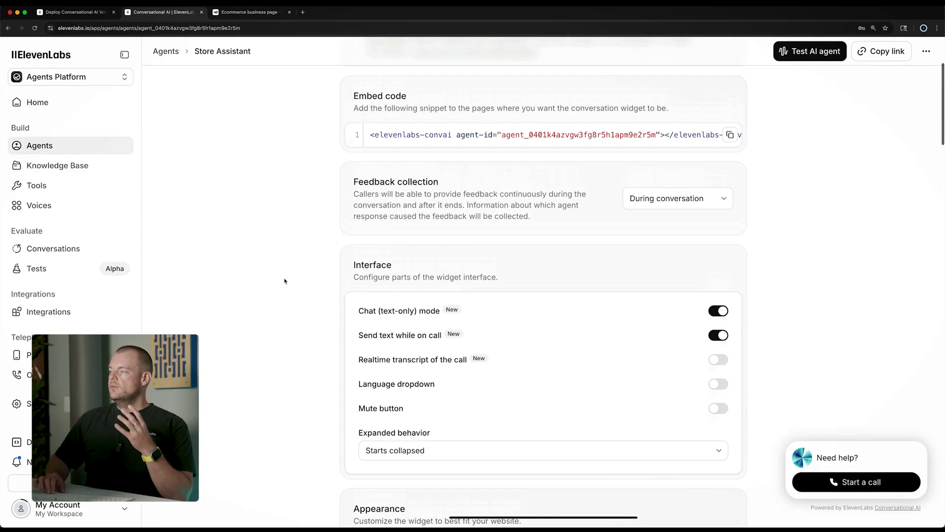
pyautogui.scroll(-1, 284, 281)
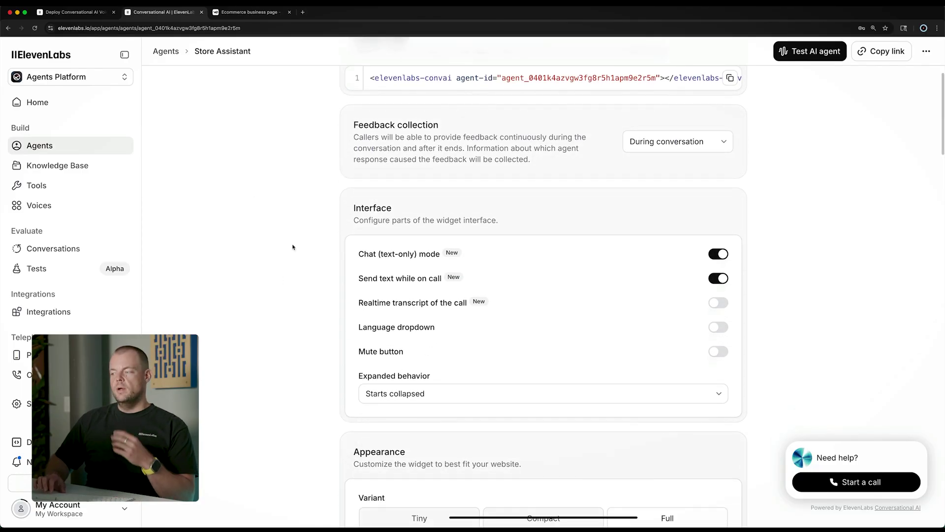
pyautogui.scroll(-5, 301, 255)
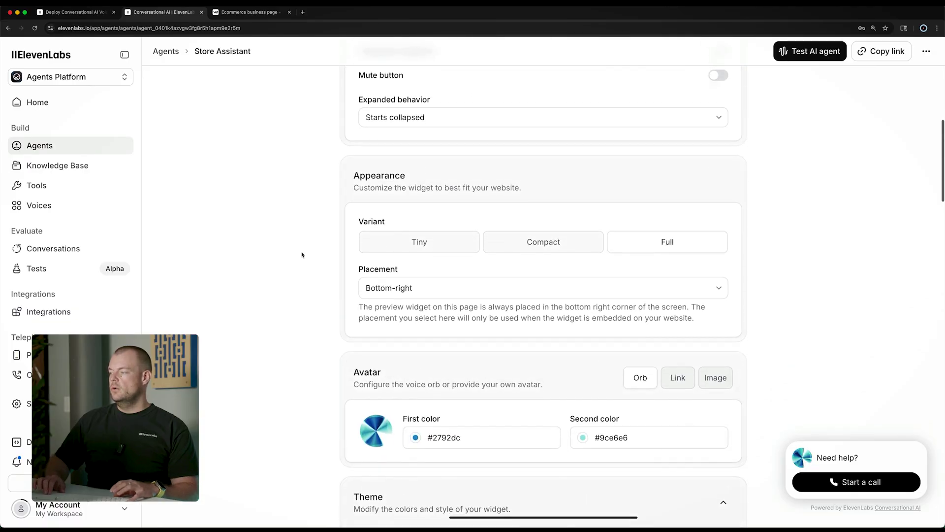
pyautogui.click(443, 222)
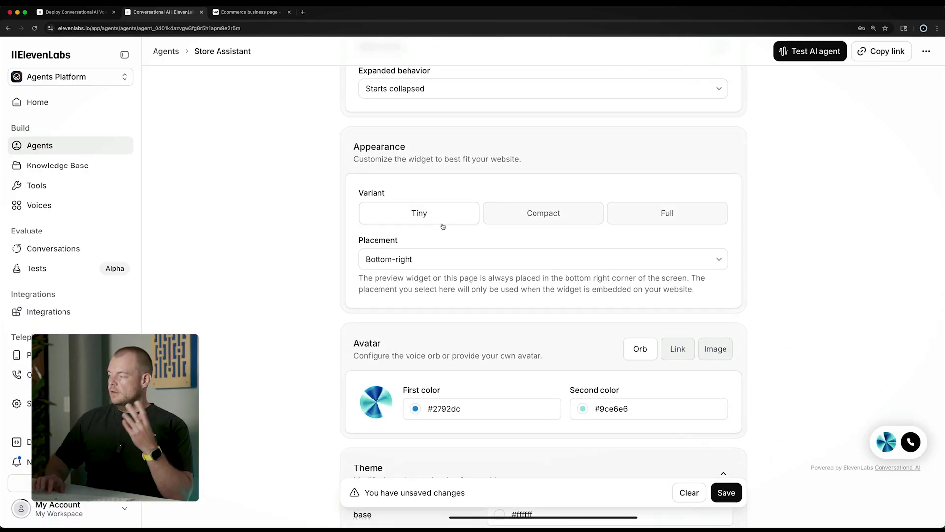
pyautogui.click(574, 206)
pyautogui.click(619, 224)
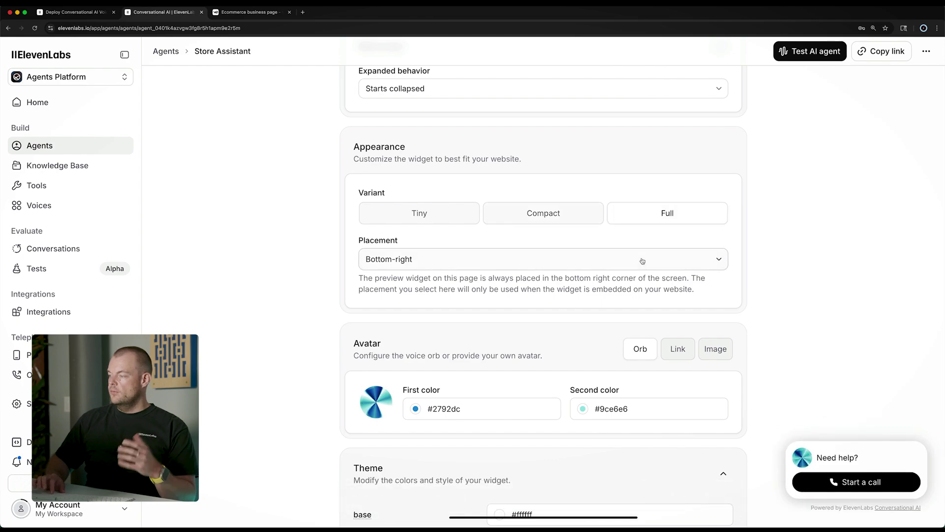
pyautogui.scroll(-1, 298, 300)
pyautogui.scroll(-2, 298, 300)
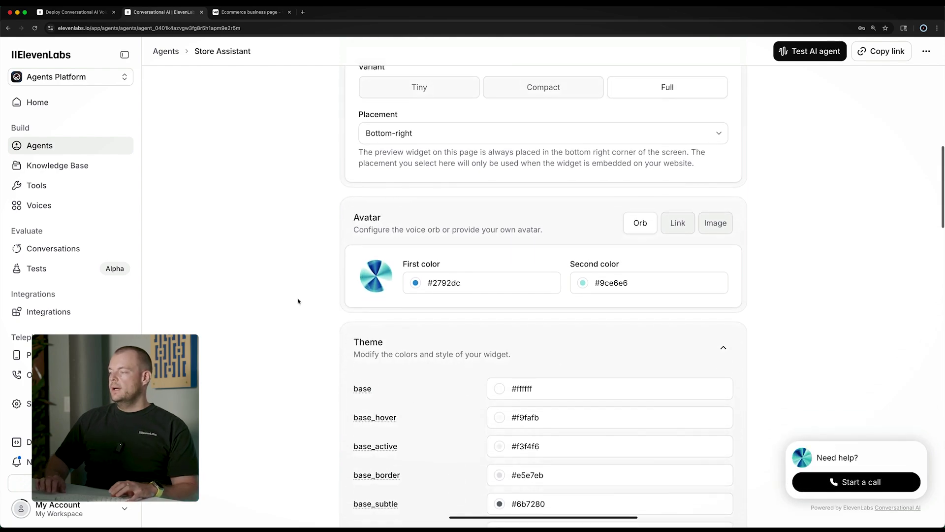
# Step: Set the avatar orb colours to orange #ed9424 and amber #f7c845
pyautogui.click(417, 283)
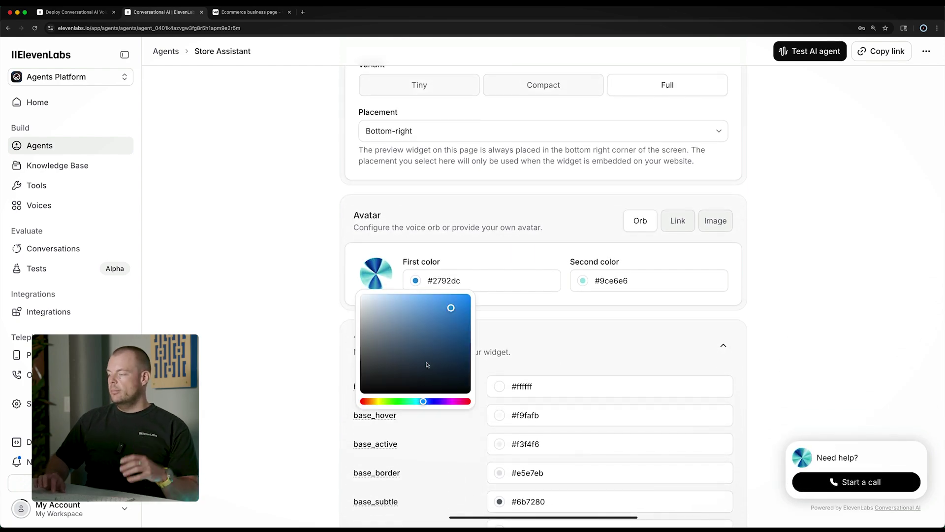
pyautogui.click(377, 402)
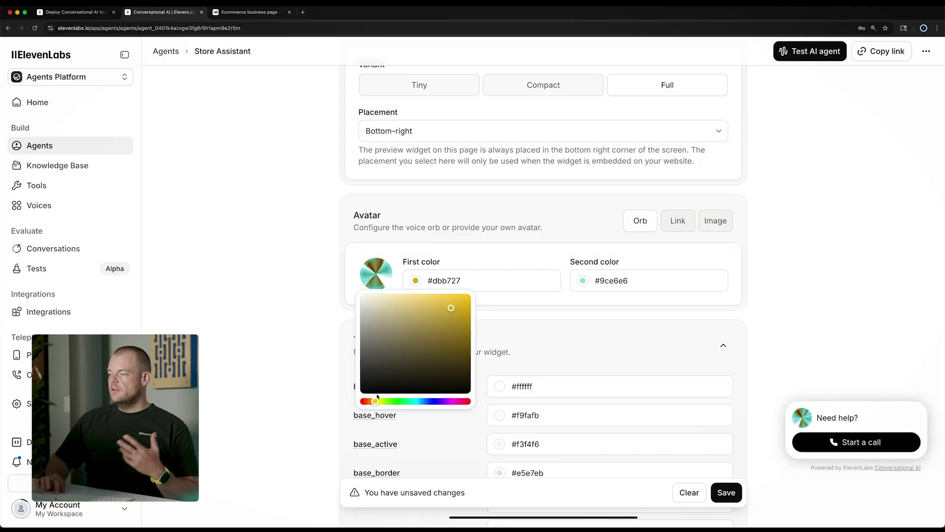
pyautogui.click(370, 403)
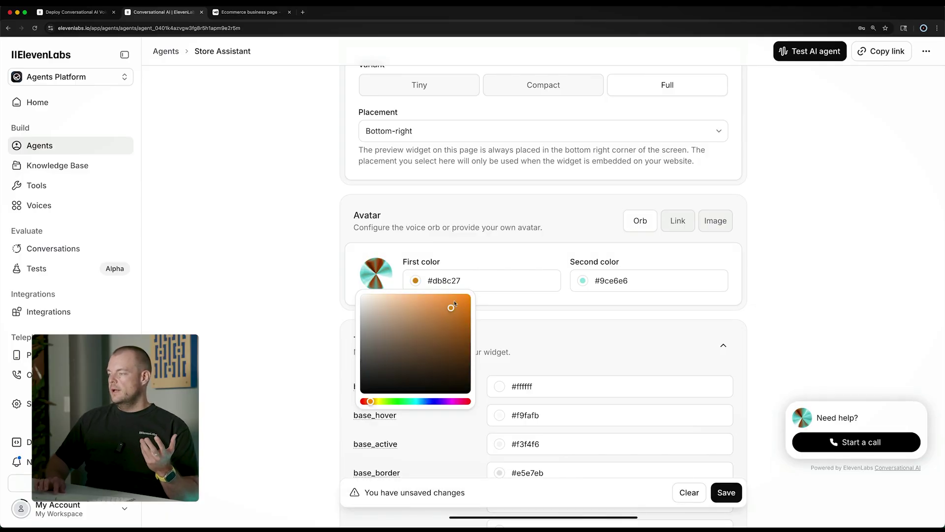
pyautogui.click(583, 281)
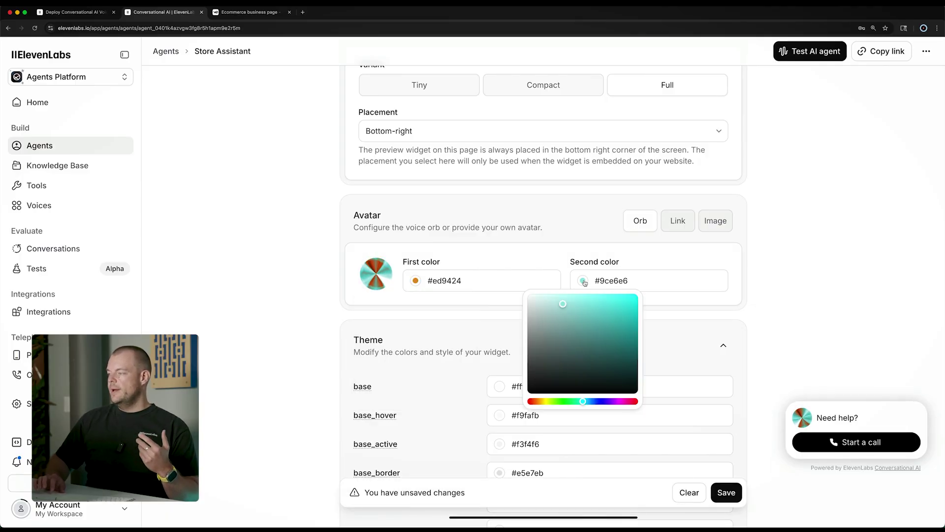
pyautogui.click(542, 403)
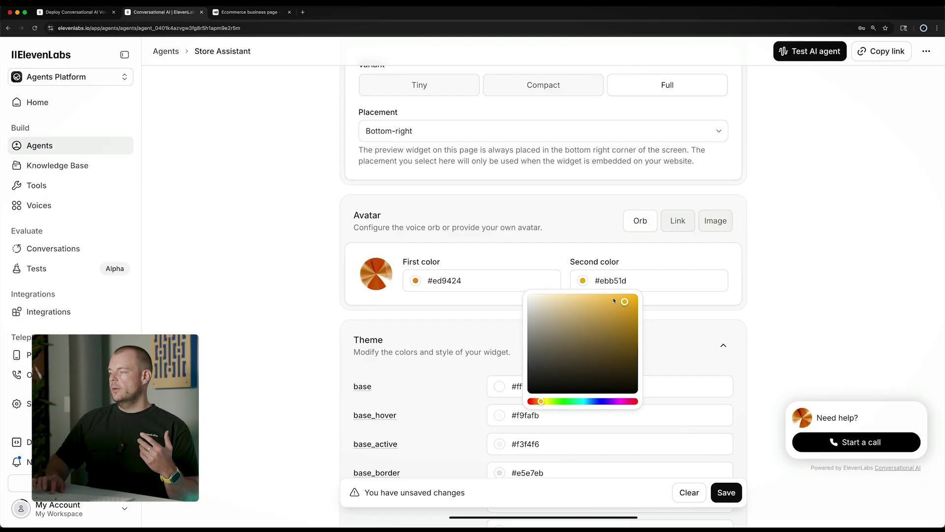
pyautogui.click(556, 245)
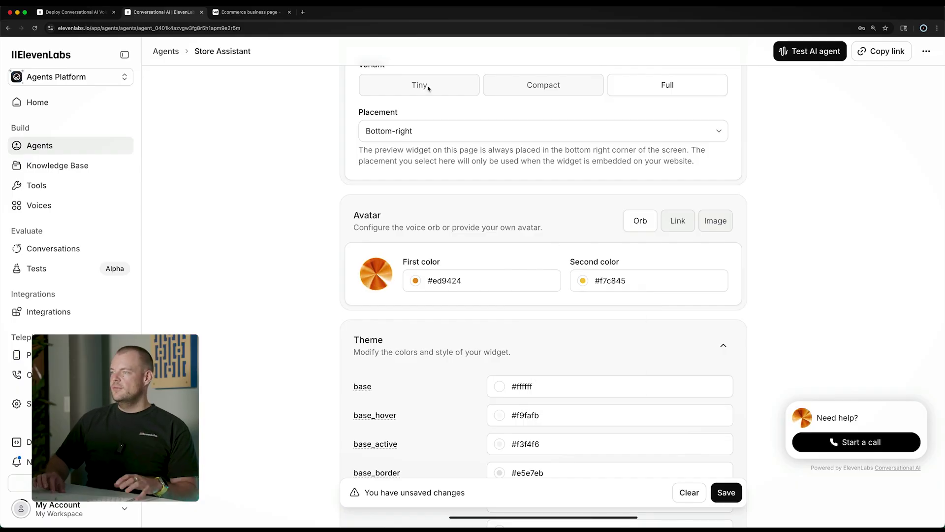
pyautogui.click(268, 12)
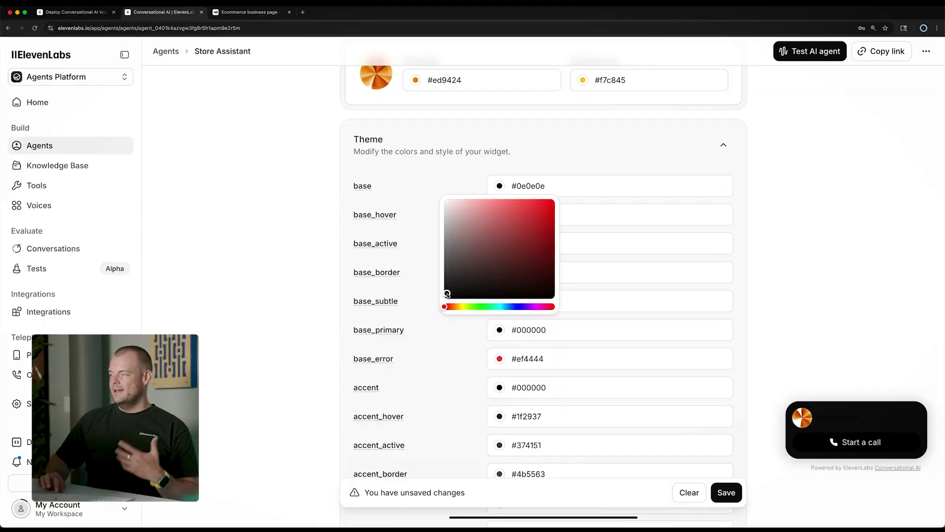
# Step: Set the widget theme's base colour to pale pink #f7e8e8
pyautogui.click(446, 206)
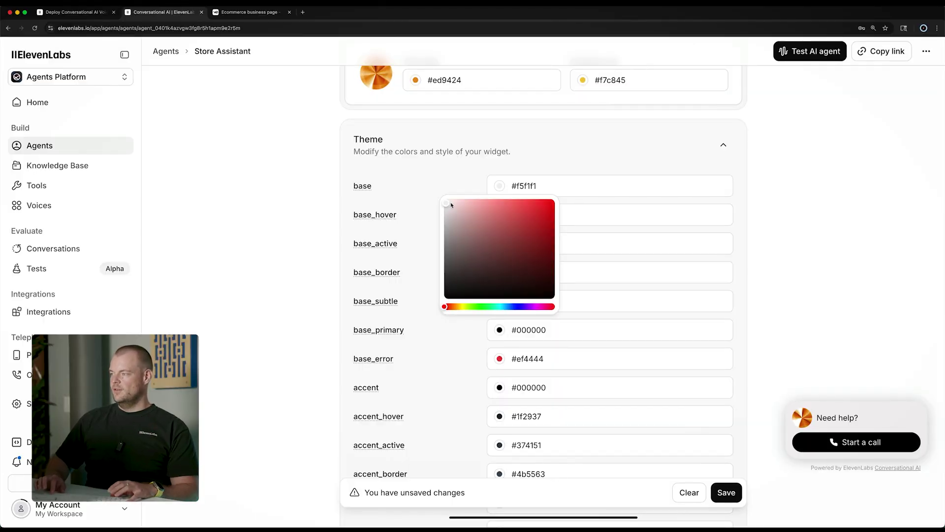
pyautogui.click(451, 204)
pyautogui.scroll(-1, 468, 271)
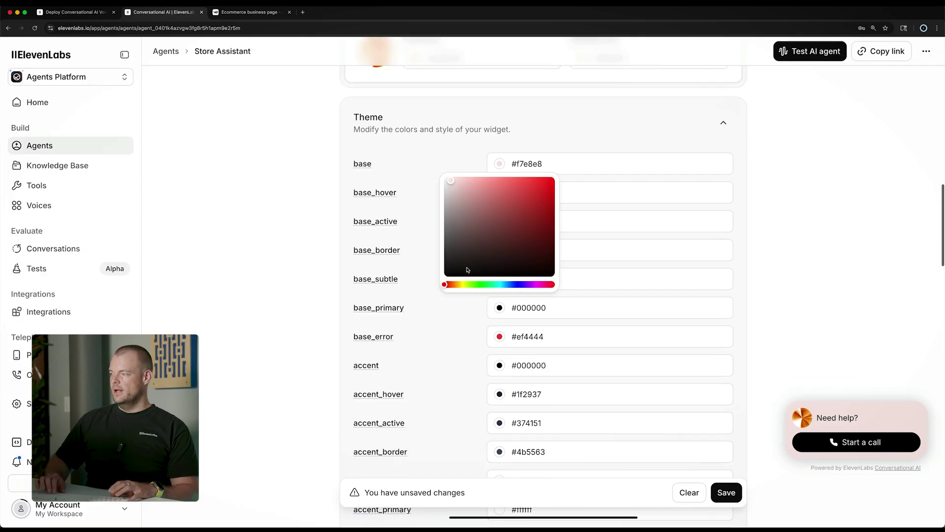
pyautogui.click(417, 212)
pyautogui.scroll(-5, 417, 211)
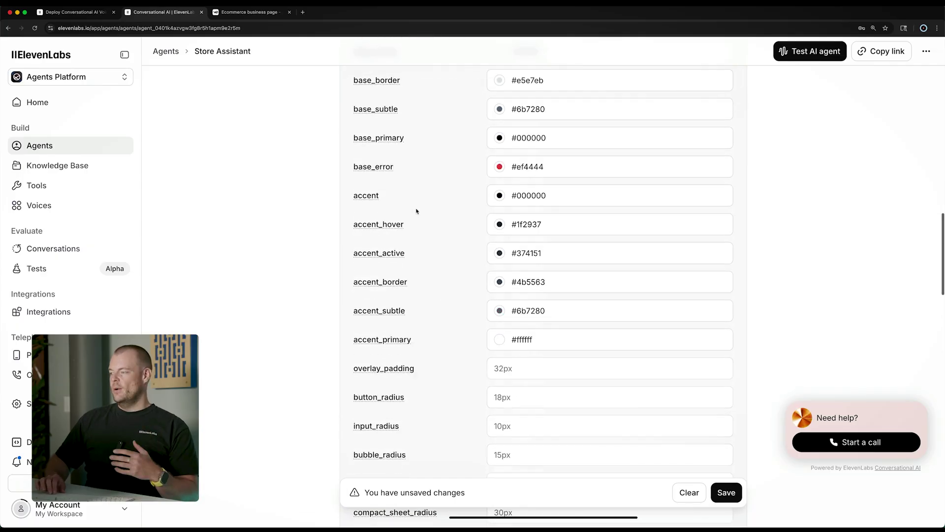
pyautogui.scroll(-2, 432, 257)
pyautogui.scroll(-2, 432, 257)
pyautogui.scroll(-2, 435, 298)
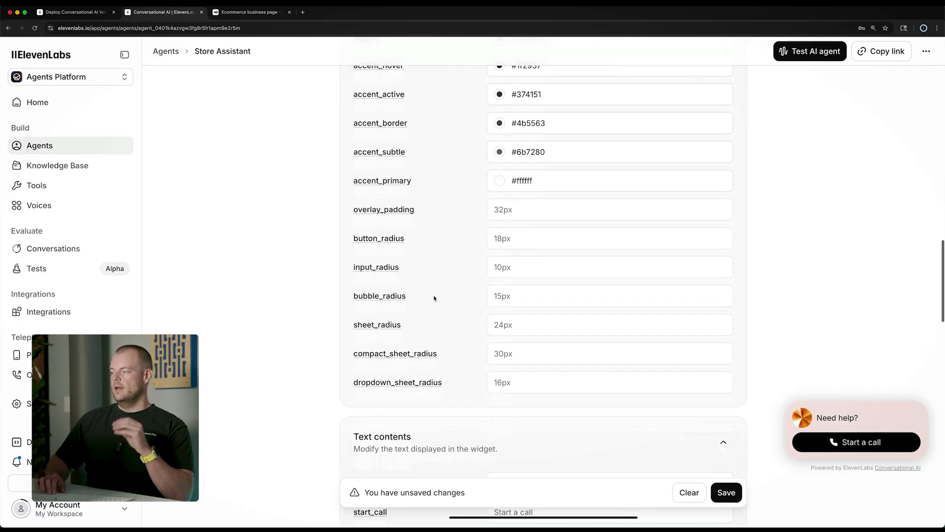
pyautogui.scroll(-2, 435, 298)
pyautogui.scroll(-2, 435, 297)
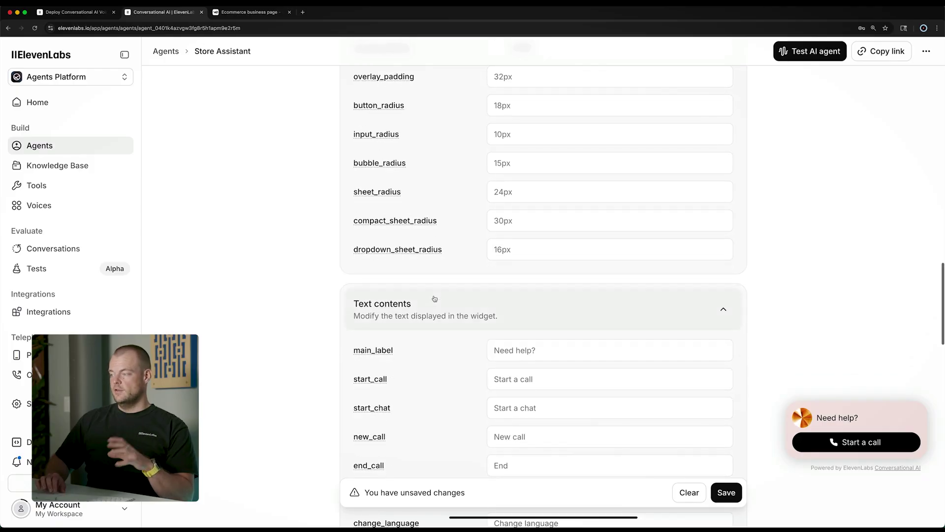
pyautogui.scroll(-3, 436, 298)
# Step: Change main_label to 'Need help tracking your order?' and start_call to 'Call us'
pyautogui.click(512, 225)
pyautogui.write('Need help tracking your ord')
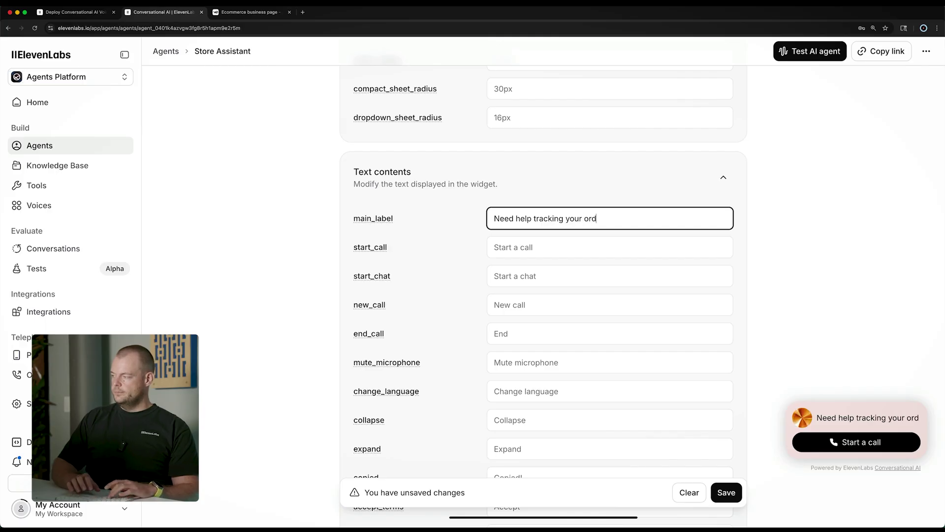
pyautogui.write('er?')
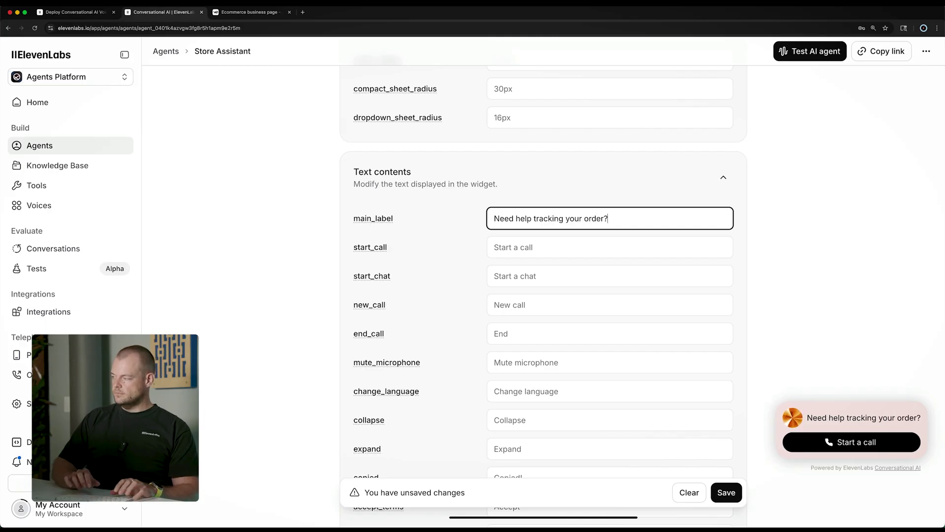
pyautogui.scroll(-1, 431, 229)
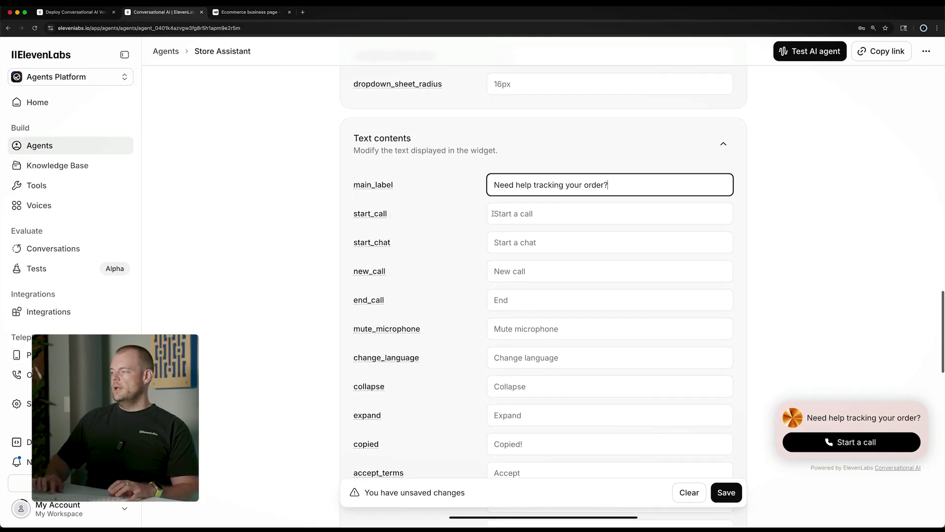
pyautogui.click(505, 213)
pyautogui.write('Call us')
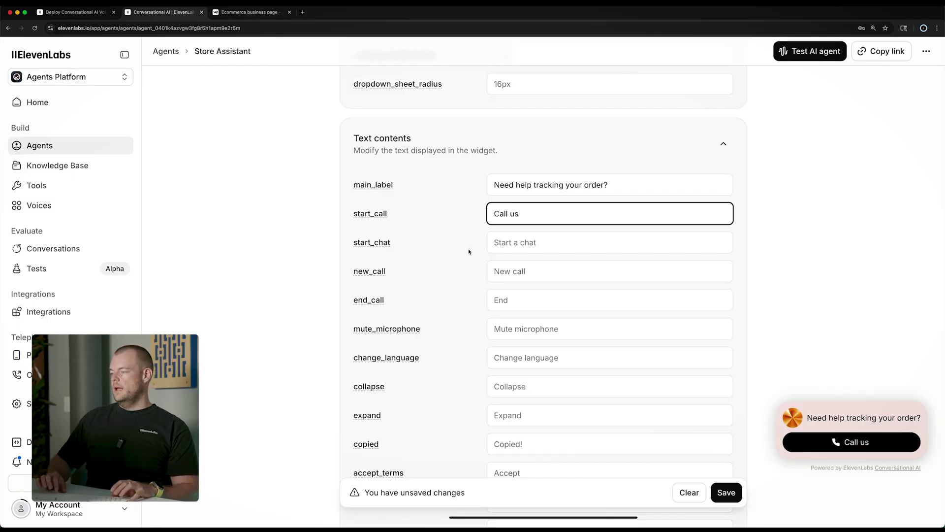
pyautogui.scroll(-2, 468, 252)
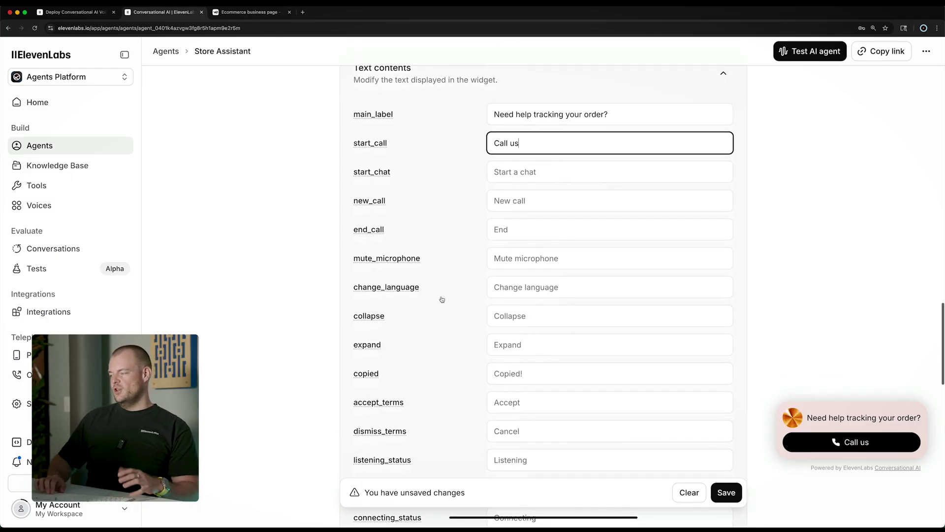
pyautogui.scroll(-2, 442, 298)
pyautogui.scroll(-6, 467, 304)
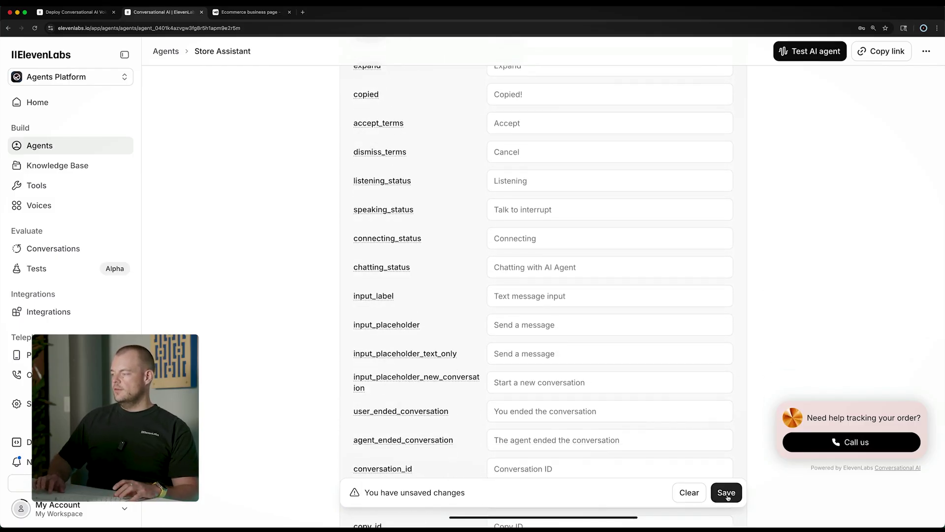
pyautogui.scroll(-1, 486, 293)
pyautogui.scroll(-5, 439, 337)
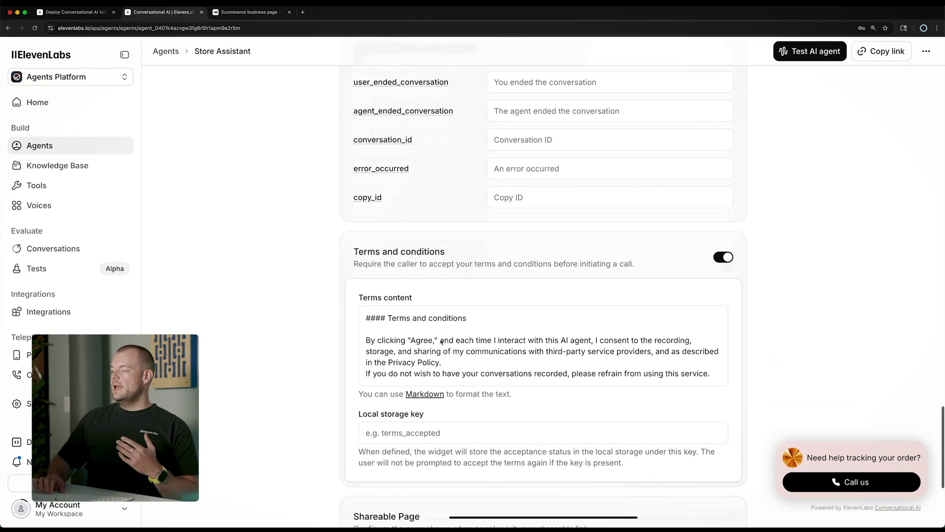
pyautogui.scroll(-2, 438, 337)
pyautogui.scroll(-1, 441, 338)
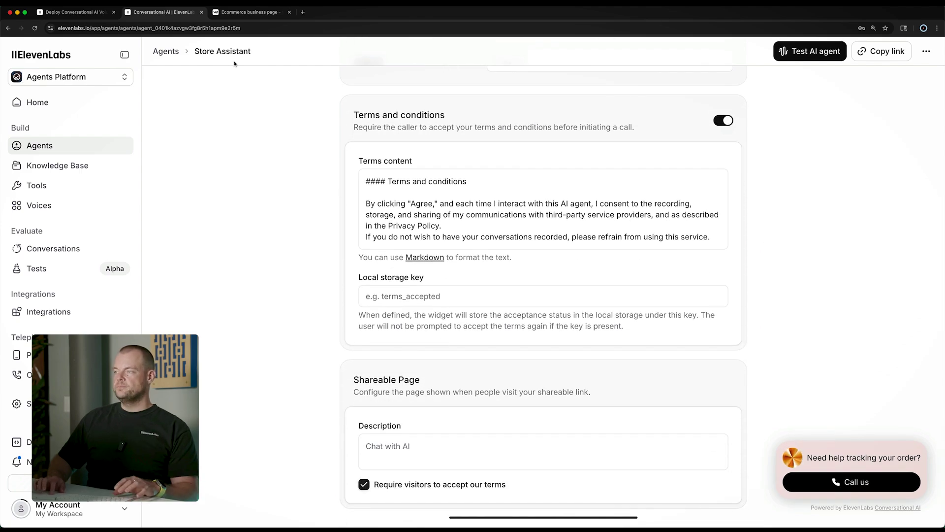
# Step: Refresh the v0 ShopCraft preview, start a call via 'Call us' and accept the terms
pyautogui.click(240, 13)
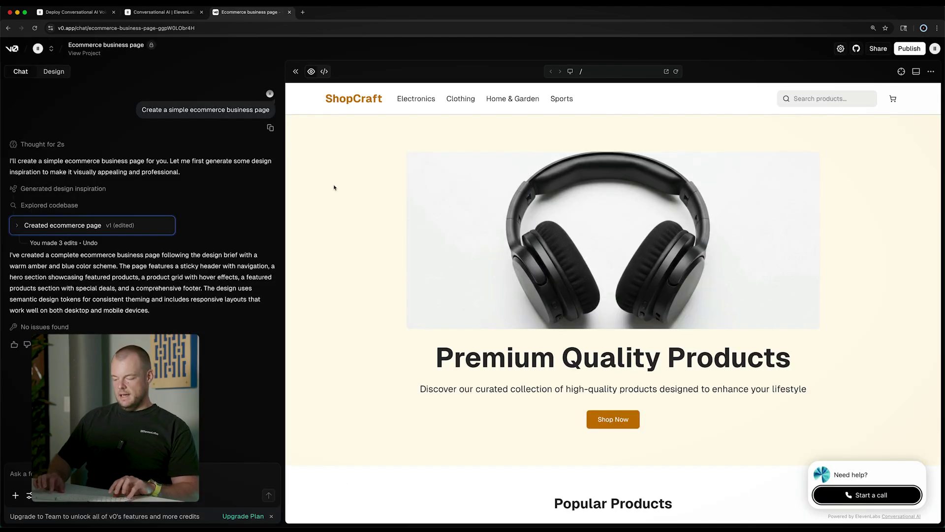
pyautogui.click(676, 70)
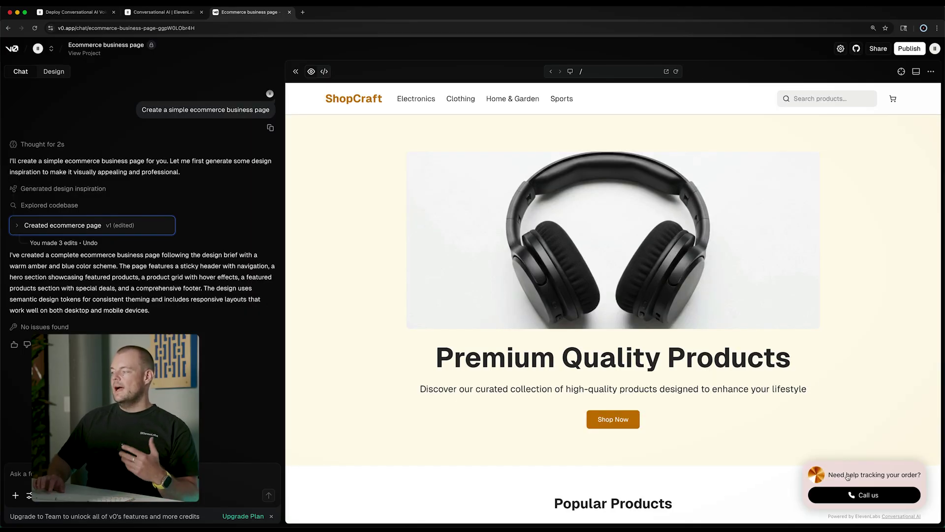
pyautogui.click(834, 495)
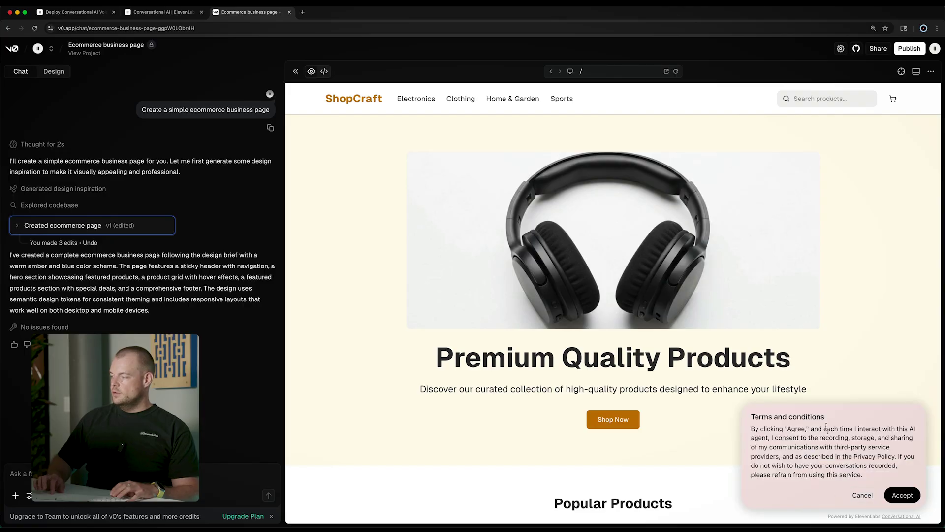
pyautogui.click(902, 495)
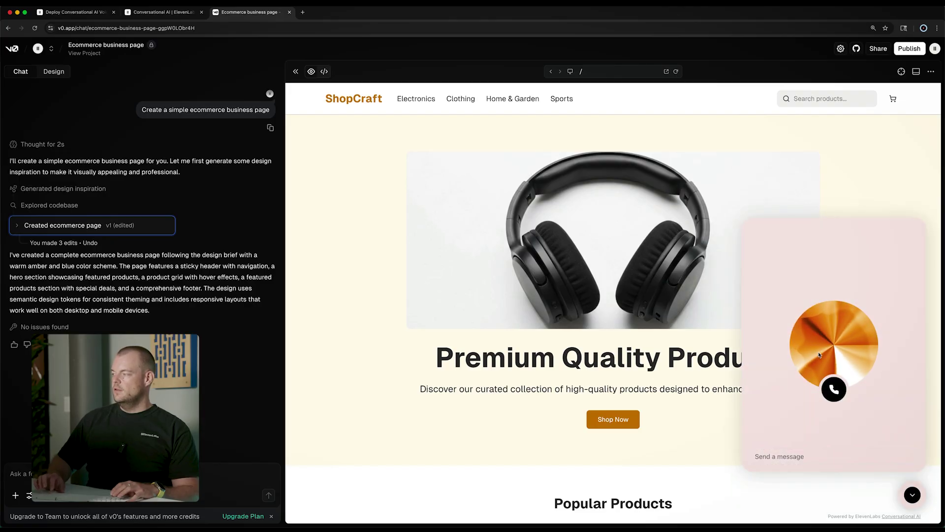